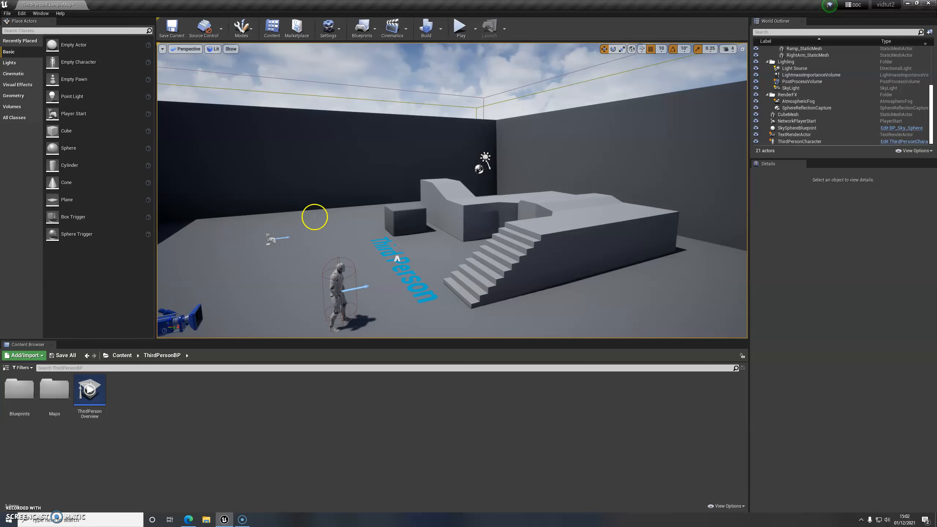
Step: Select the Light Source directional light and rotate it to a shallower angle
{"action": "left_click", "coordinate": [485, 158]}
{"action": "right_click_drag", "start_coordinate": [506, 189], "coordinate": [501, 159]}
{"action": "key", "text": "w"}
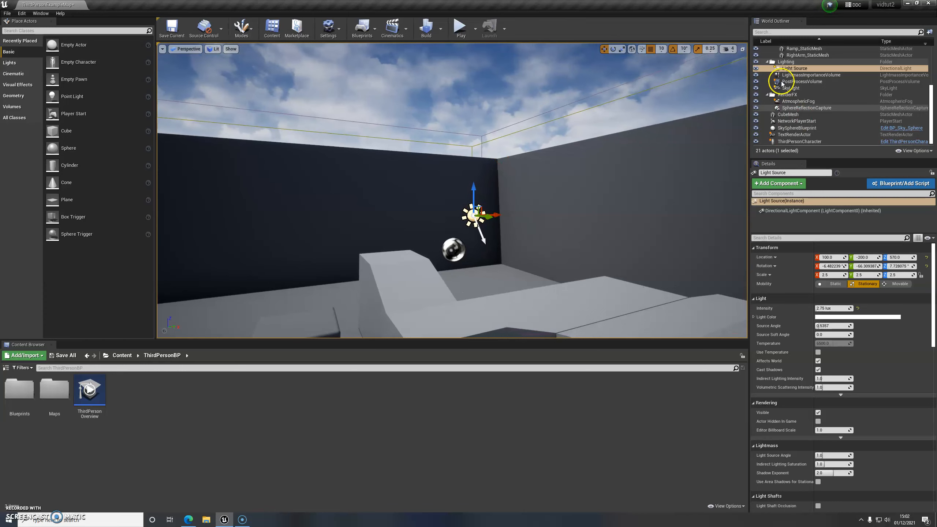
{"action": "left_click", "coordinate": [794, 69]}
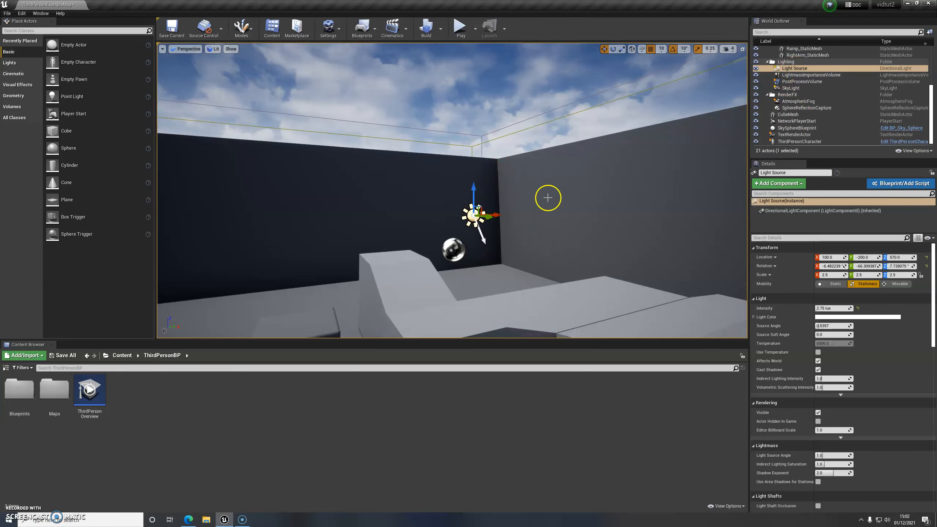
{"action": "right_click_drag", "start_coordinate": [543, 201], "coordinate": [469, 236]}
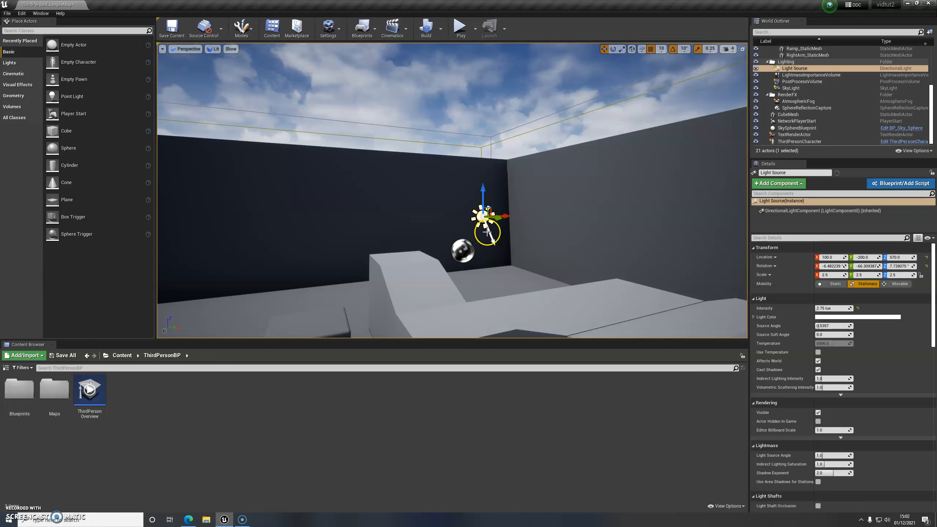
{"action": "right_click_drag", "start_coordinate": [511, 254], "coordinate": [518, 234]}
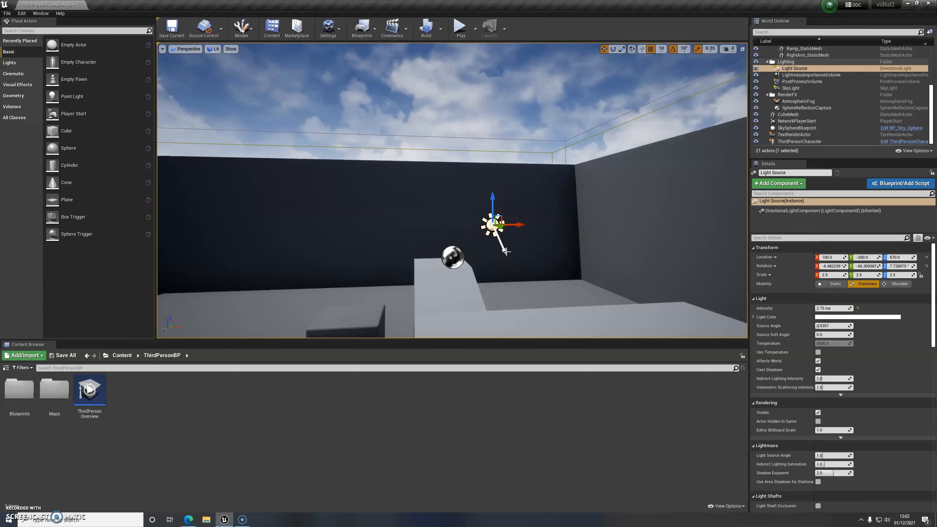
{"action": "key", "text": "e"}
{"action": "left_click_drag", "start_coordinate": [474, 207], "coordinate": [376, 185]}
{"action": "right_click_drag", "start_coordinate": [475, 189], "coordinate": [510, 238]}
{"action": "right_click_drag", "start_coordinate": [373, 259], "coordinate": [509, 220]}
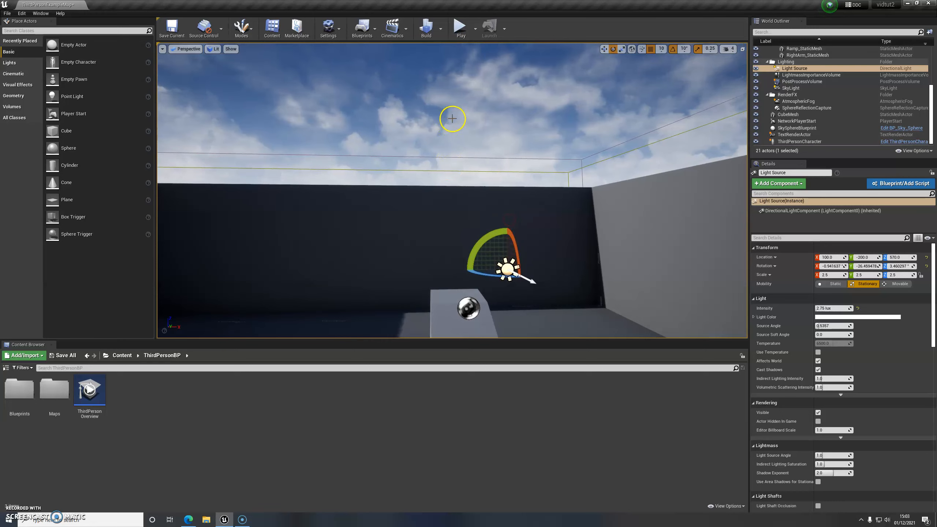
Step: Rotate the Light Source further until its direction arrow points straight up, away from the level
{"action": "left_click_drag", "start_coordinate": [481, 244], "coordinate": [312, 272]}
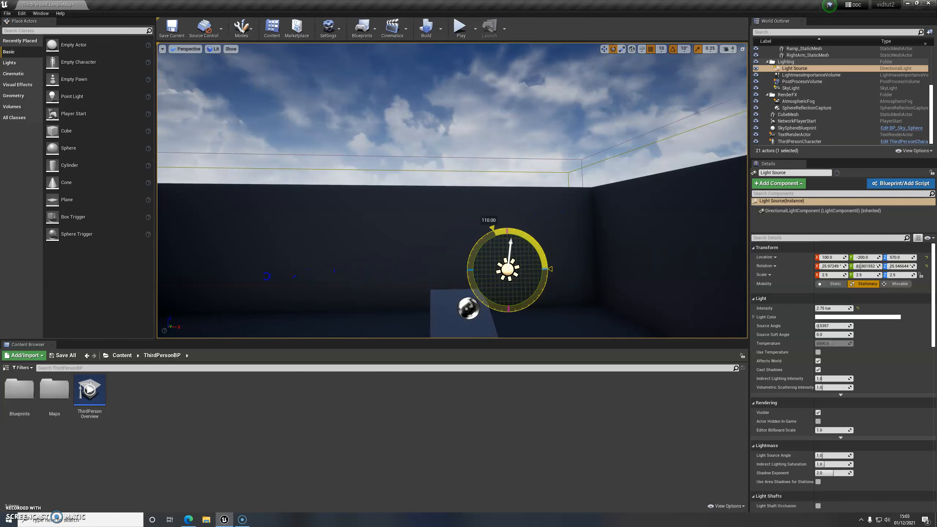
{"action": "left_click_drag", "start_coordinate": [492, 228], "coordinate": [486, 231]}
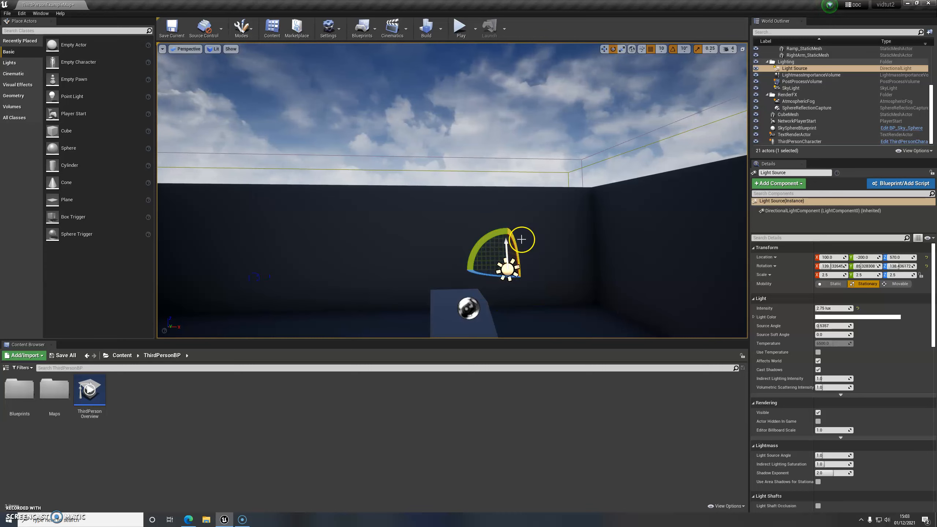
{"action": "right_click_drag", "start_coordinate": [519, 210], "coordinate": [558, 180]}
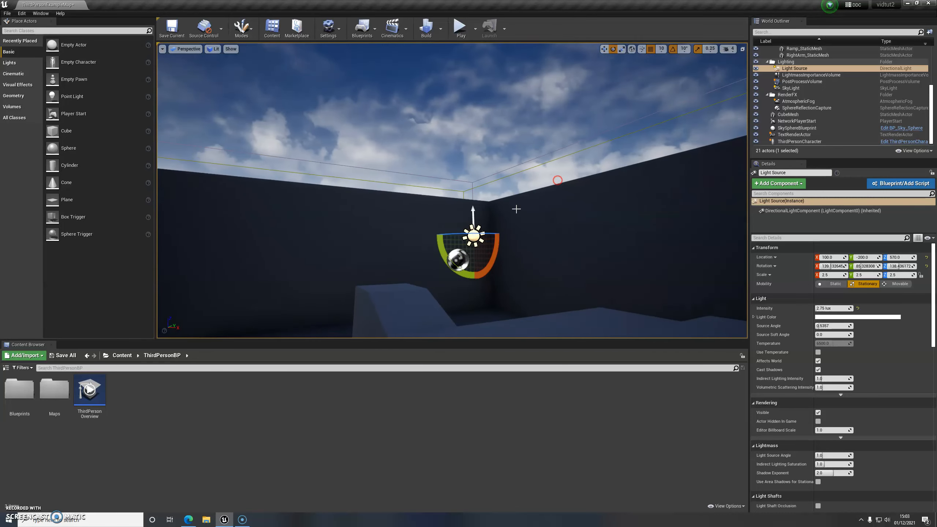
{"action": "left_click", "coordinate": [795, 69]}
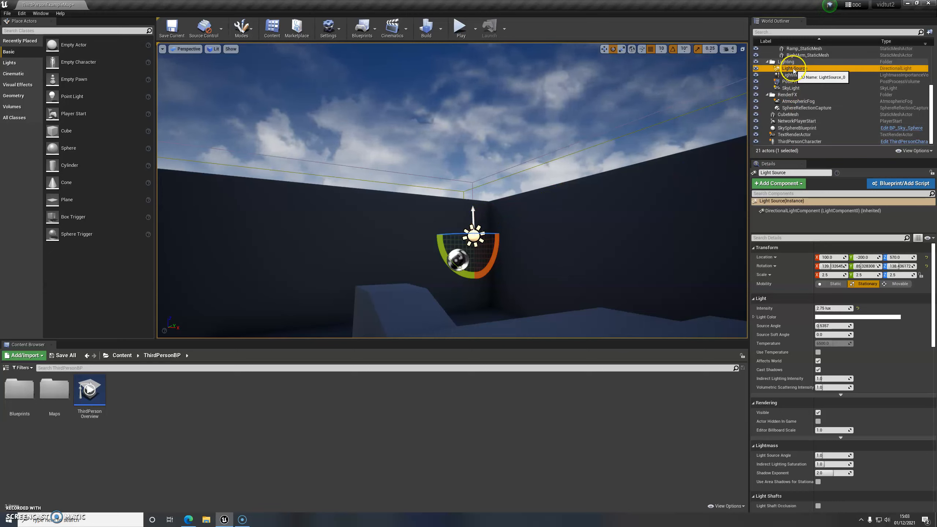
Step: Refresh the material of the SkySphereBlueprint so the sky matches the rotated light
{"action": "left_click", "coordinate": [797, 128]}
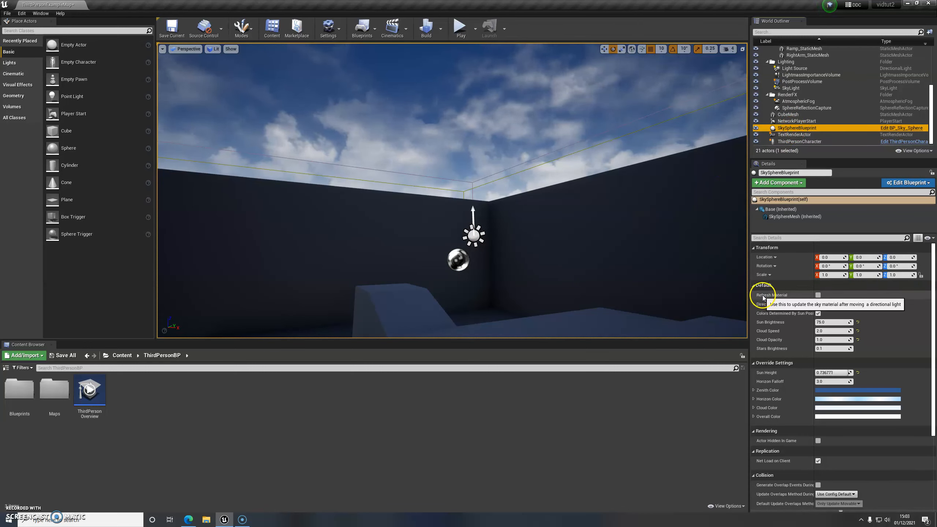
{"action": "left_click", "coordinate": [818, 295]}
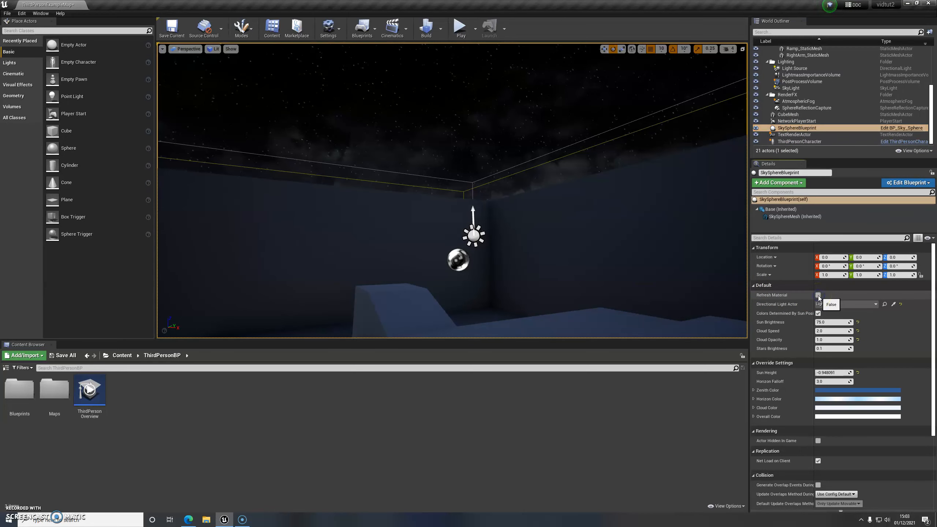
{"action": "right_click_drag", "start_coordinate": [606, 237], "coordinate": [585, 232]}
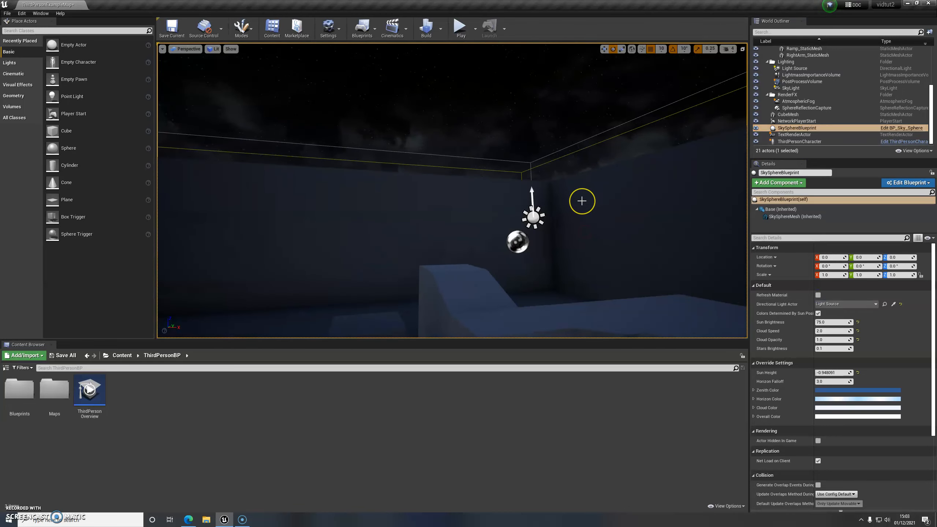
{"action": "right_click_drag", "start_coordinate": [582, 201], "coordinate": [606, 205]}
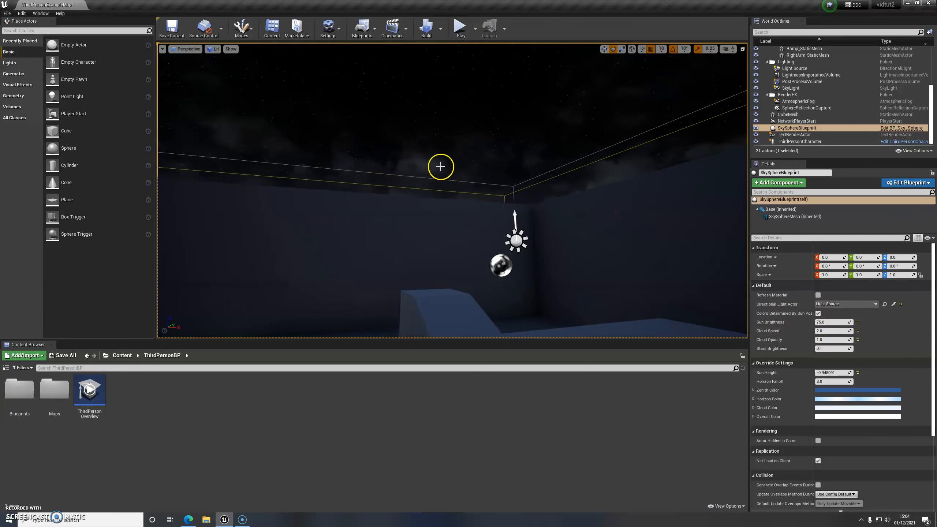
Step: Try a Cloud Speed of 10 on the sky sphere and return it to 2
{"action": "left_click", "coordinate": [830, 332]}
{"action": "type", "text": "10"}
{"action": "key", "text": "Return"}
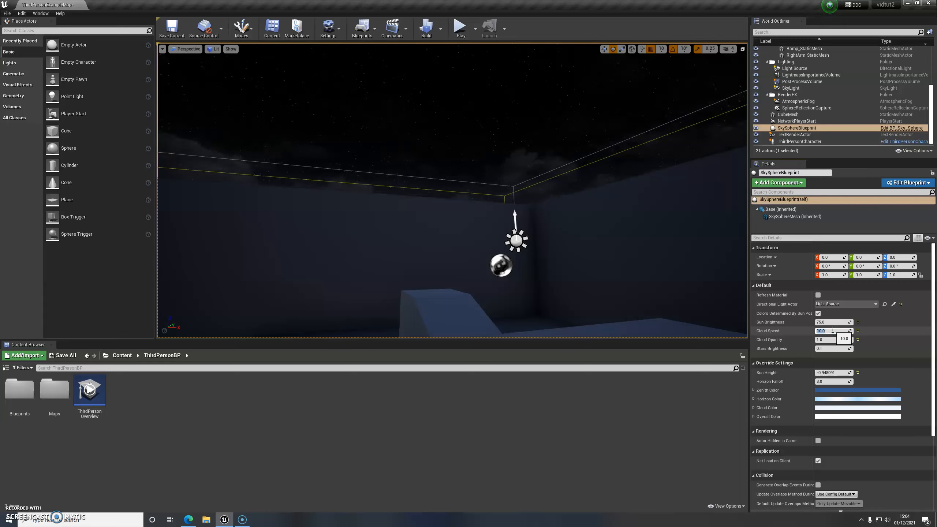
{"action": "type", "text": "2"}
{"action": "key", "text": "Return"}
Step: Try a Cloud Opacity of 10 on the sky sphere and settle on 0.2
{"action": "left_click", "coordinate": [829, 339]}
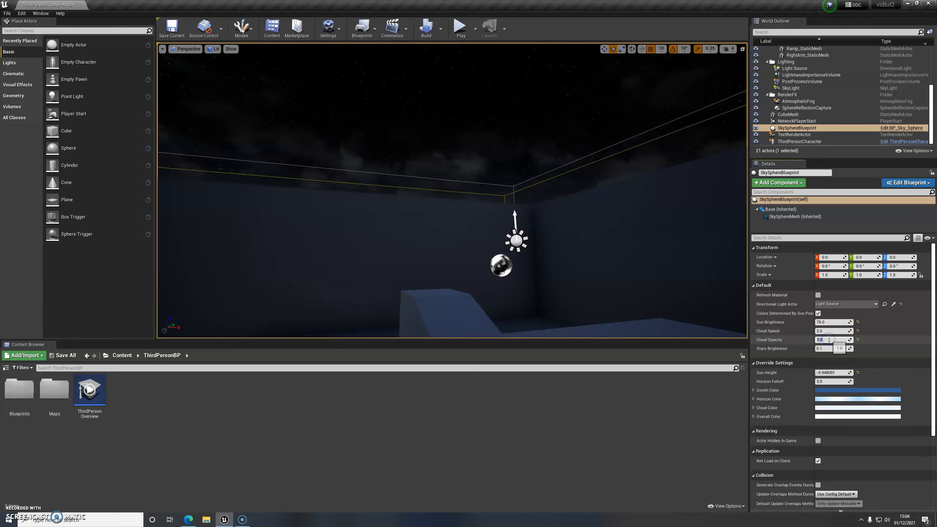
{"action": "type", "text": "10"}
{"action": "key", "text": "Return"}
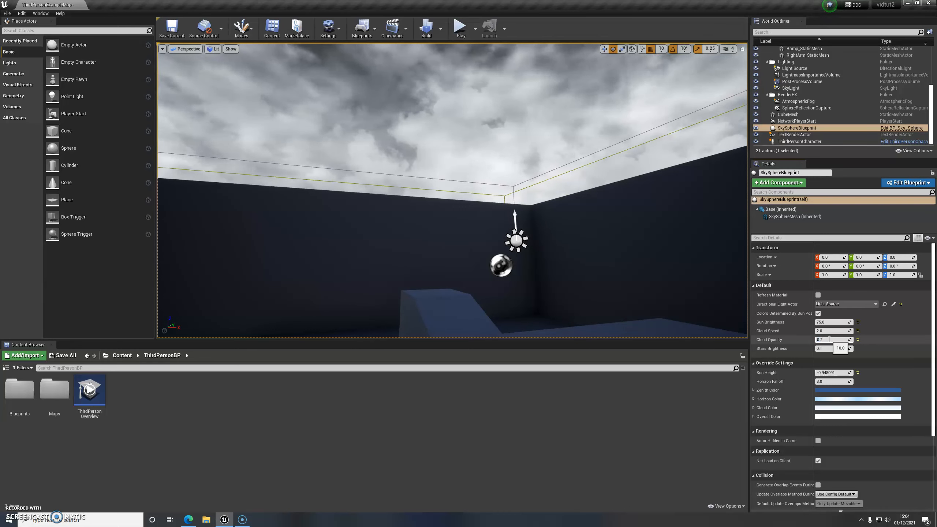
{"action": "type", "text": "0.2"}
{"action": "key", "text": "Return"}
{"action": "right_click_drag", "start_coordinate": [592, 144], "coordinate": [621, 181]}
Step: Set the sky sphere's Stars Brightness to 0.5 and look at the night sky
{"action": "left_click", "coordinate": [835, 349]}
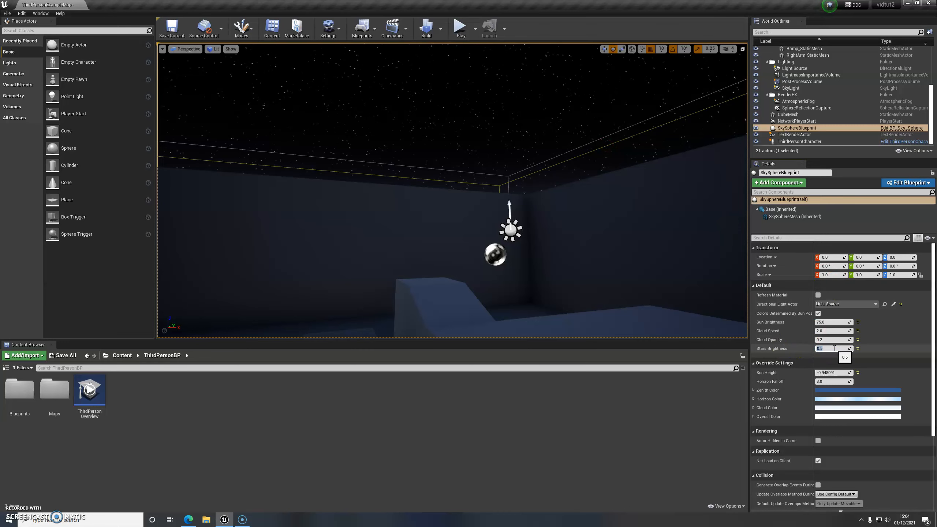
{"action": "right_click_drag", "start_coordinate": [611, 182], "coordinate": [637, 179]}
{"action": "scroll", "coordinate": [877, 345], "scroll_direction": "down", "scroll_amount": 1}
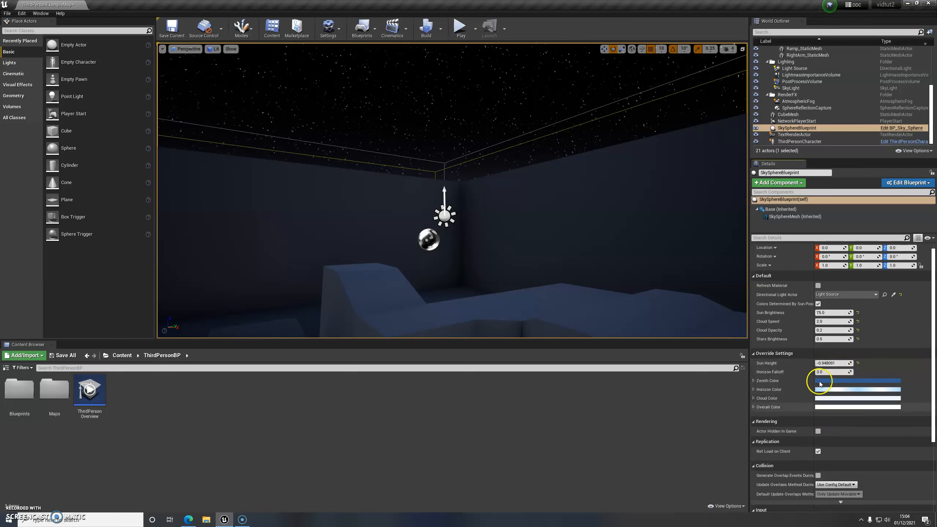
Step: Test the sky sphere's Cloud Opacity at 10 once more and restore it to 0.2
{"action": "left_click", "coordinate": [828, 330]}
{"action": "type", "text": "10"}
{"action": "key", "text": "Return"}
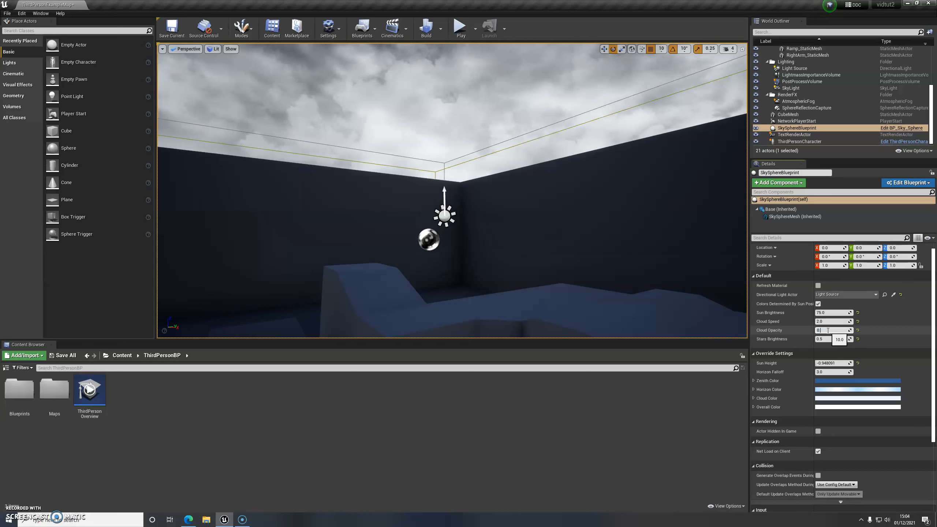
{"action": "type", "text": "0.2"}
{"action": "key", "text": "Return"}
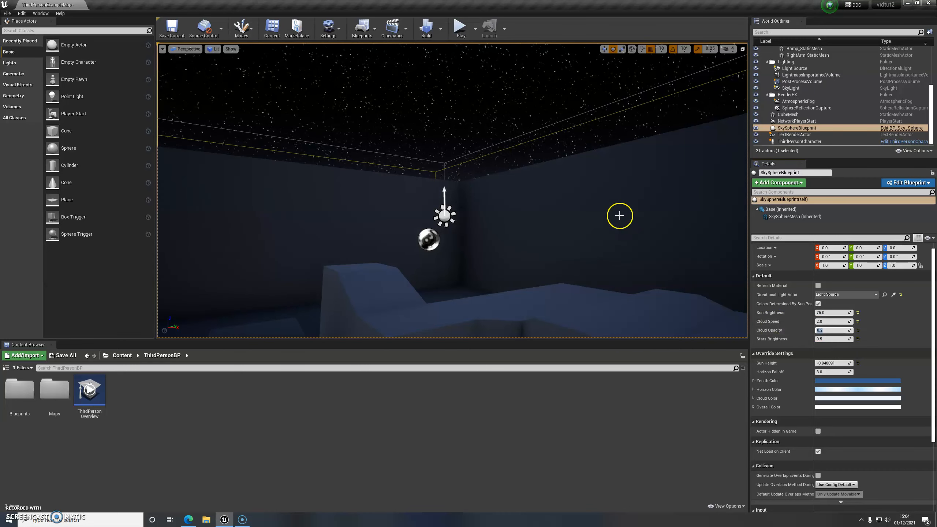
Step: Set the sky sphere's Stars Brightness to 0.3
{"action": "left_click", "coordinate": [829, 338]}
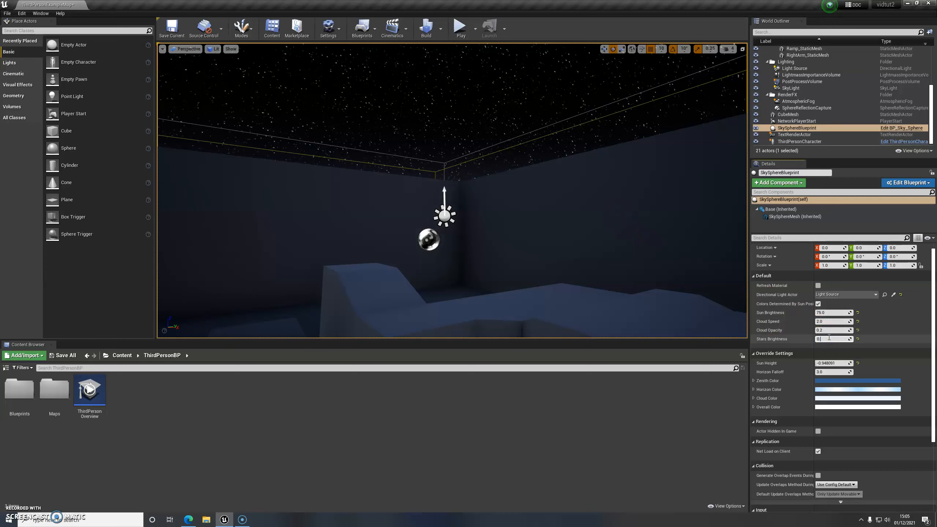
{"action": "right_click_drag", "start_coordinate": [638, 247], "coordinate": [648, 273]}
{"action": "right_click_drag", "start_coordinate": [515, 195], "coordinate": [521, 184]}
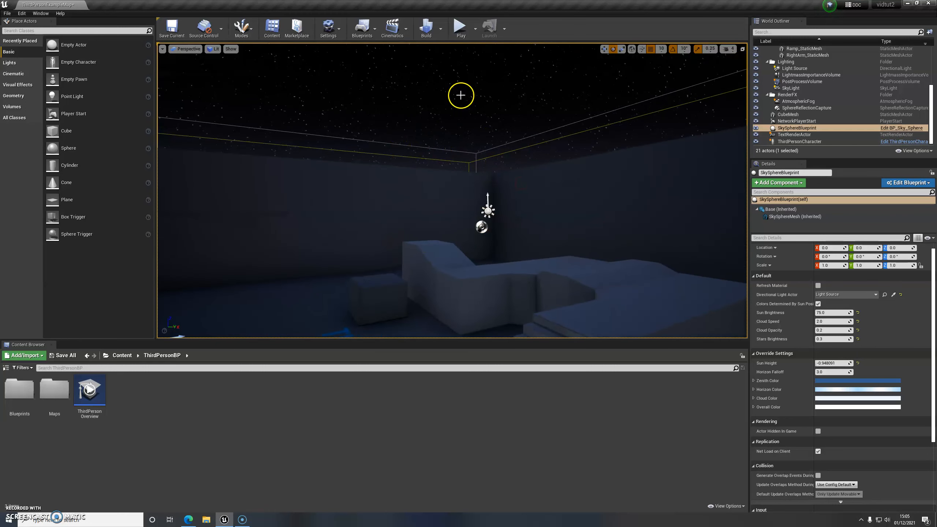
Step: Build the level's lighting and view the rebuilt scene around the character
{"action": "left_click", "coordinate": [426, 28]}
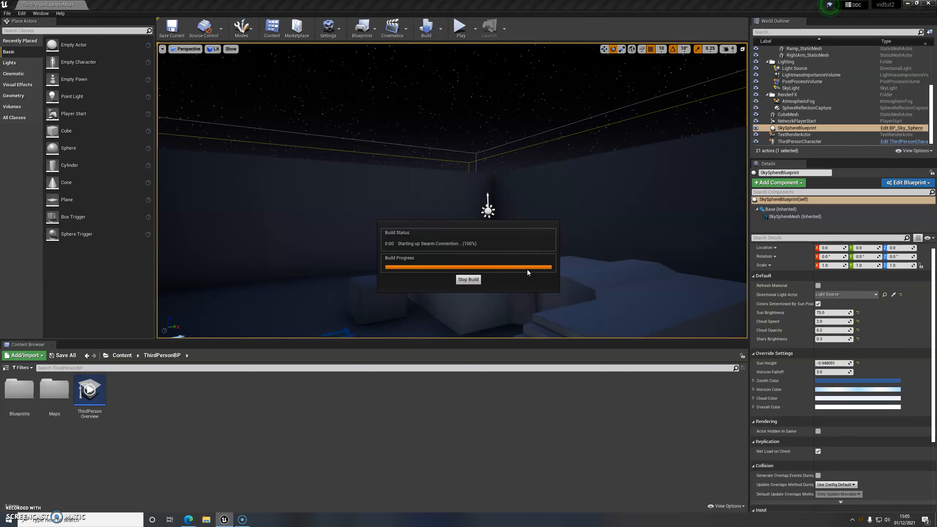
{"action": "left_click", "coordinate": [528, 251]}
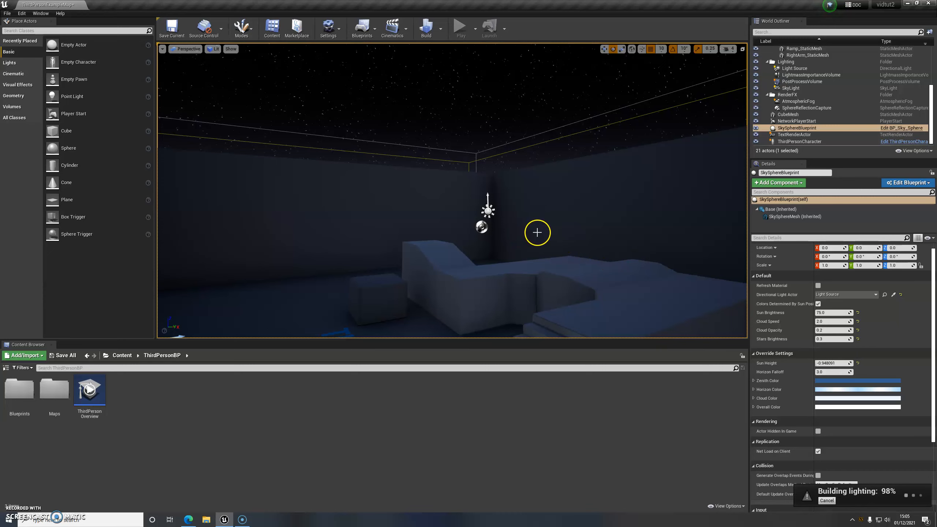
{"action": "mouse_move", "coordinate": [534, 230]}
{"action": "right_mouse_down"}
{"action": "mouse_move", "coordinate": [546, 238]}
{"action": "mouse_move", "coordinate": [496, 259]}
{"action": "mouse_move", "coordinate": [550, 237]}
{"action": "mouse_move", "coordinate": [561, 222]}
{"action": "mouse_move", "coordinate": [527, 282]}
{"action": "mouse_move", "coordinate": [490, 274]}
{"action": "mouse_move", "coordinate": [546, 271]}
{"action": "mouse_move", "coordinate": [584, 247]}
{"action": "mouse_move", "coordinate": [606, 179]}
{"action": "mouse_move", "coordinate": [590, 180]}
{"action": "mouse_move", "coordinate": [558, 234]}
{"action": "mouse_move", "coordinate": [575, 243]}
{"action": "mouse_move", "coordinate": [516, 240]}
{"action": "mouse_move", "coordinate": [575, 147]}
{"action": "mouse_move", "coordinate": [568, 238]}
{"action": "right_mouse_up"}
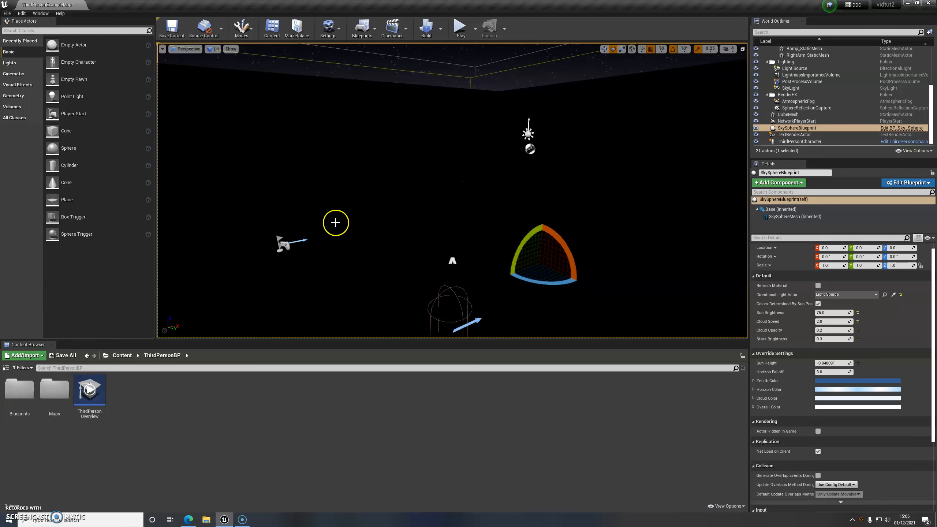
Step: Place a point light in the level above the floor, near the ramp and block
{"action": "left_click", "coordinate": [10, 63]}
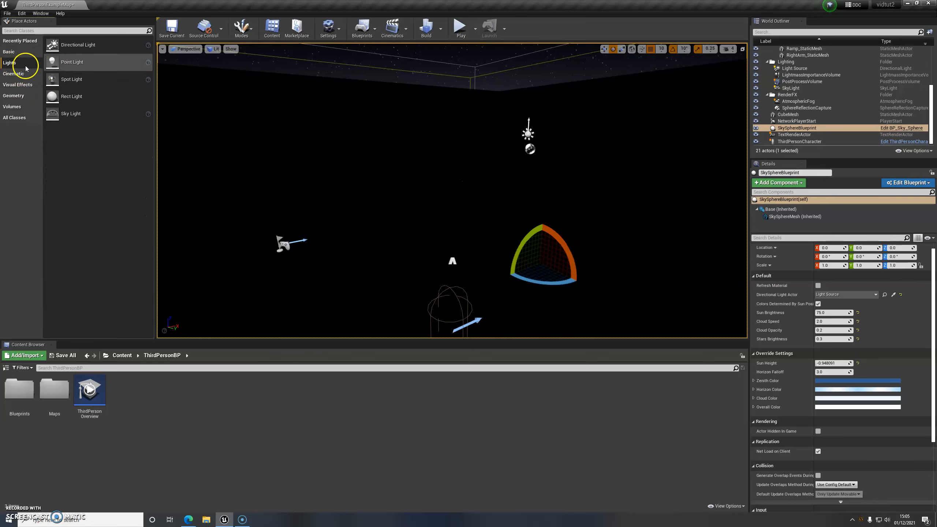
{"action": "left_click_drag", "start_coordinate": [52, 61], "coordinate": [469, 190]}
{"action": "right_click_drag", "start_coordinate": [469, 190], "coordinate": [638, 184]}
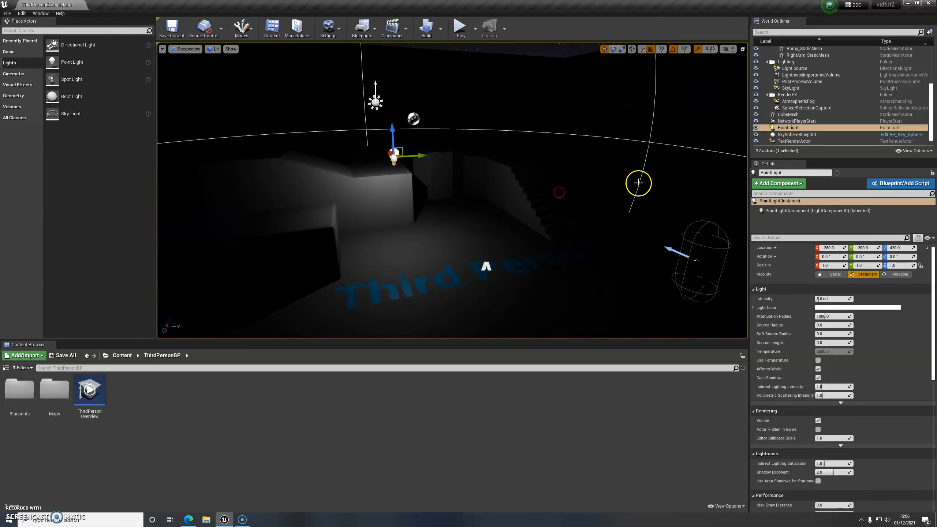
Step: Raise the point light's intensity to 10 cd and on to 20 cd
{"action": "left_click", "coordinate": [832, 299]}
{"action": "type", "text": "10"}
{"action": "key", "text": "Return"}
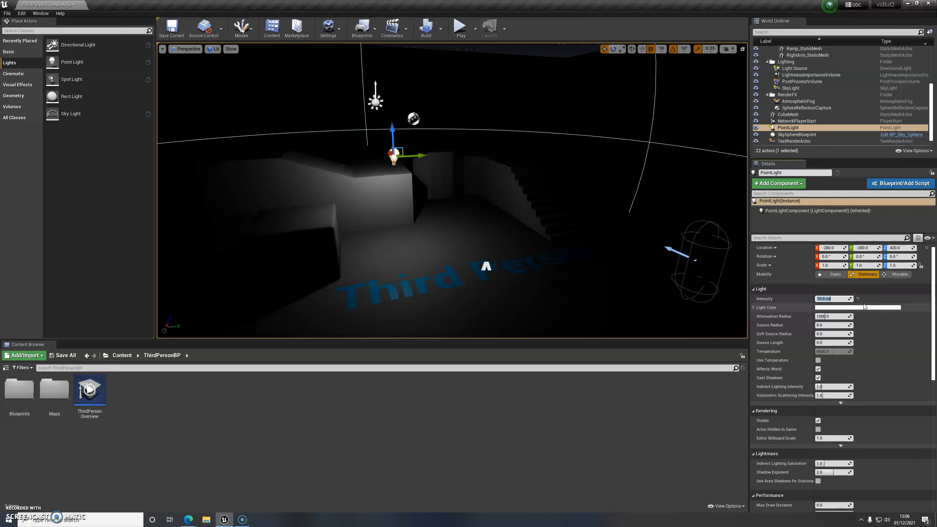
{"action": "type", "text": "20"}
{"action": "key", "text": "Return"}
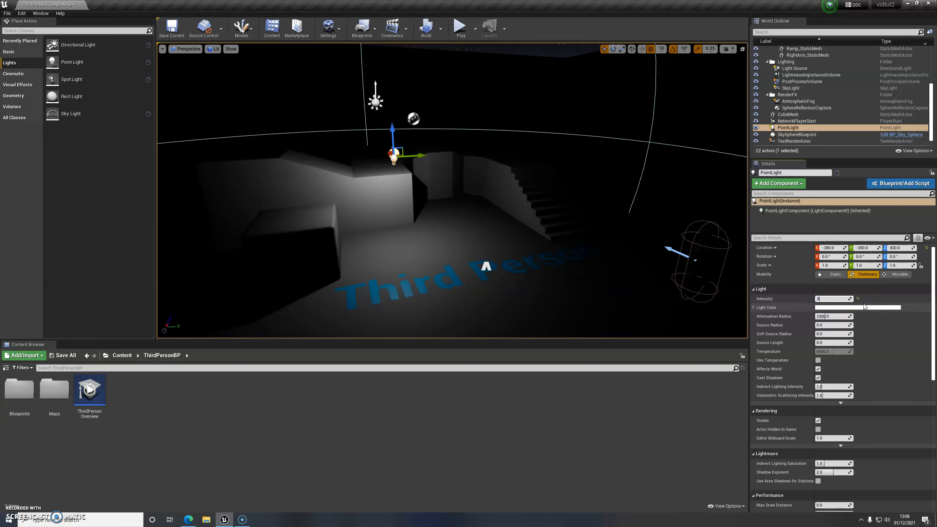
Step: Give the point light a warm peach light color, hex sRGB FFDECAFF
{"action": "left_click", "coordinate": [824, 312]}
{"action": "left_click", "coordinate": [823, 309]}
{"action": "left_click_drag", "start_coordinate": [711, 372], "coordinate": [723, 376]}
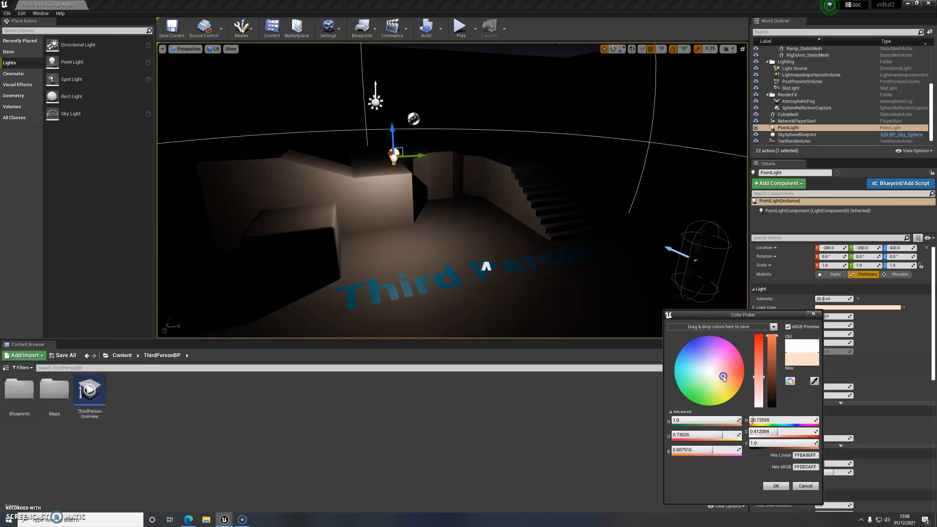
{"action": "left_click", "coordinate": [776, 485]}
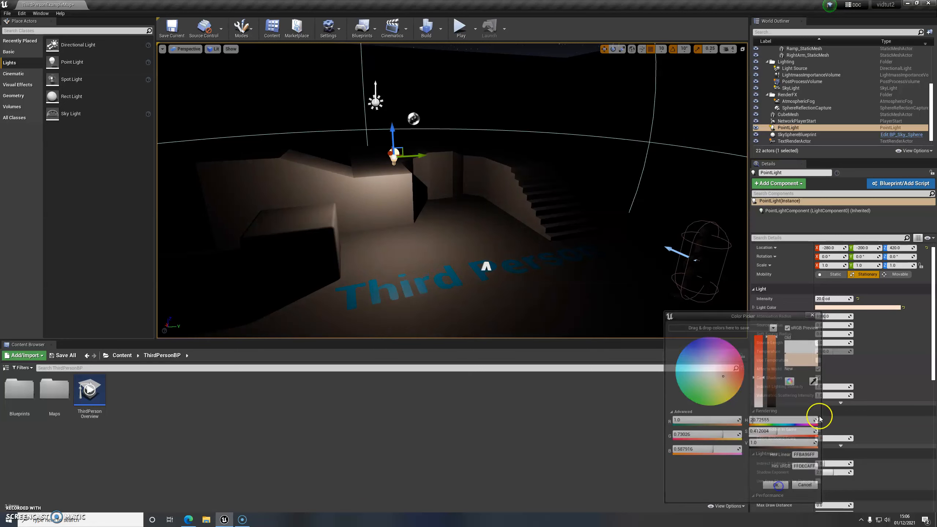
Step: Increase the point light's Attenuation Radius to about 1702 and reset its Source Radius to the default
{"action": "mouse_move", "coordinate": [831, 317]}
{"action": "left_mouse_down"}
{"action": "mouse_move", "coordinate": [799, 325]}
{"action": "mouse_move", "coordinate": [837, 325]}
{"action": "left_mouse_up"}
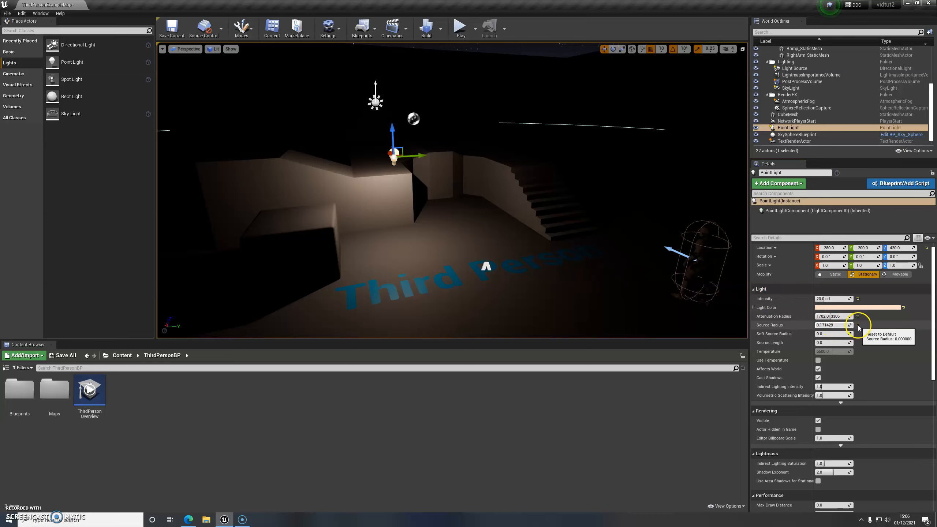
{"action": "left_click", "coordinate": [858, 325]}
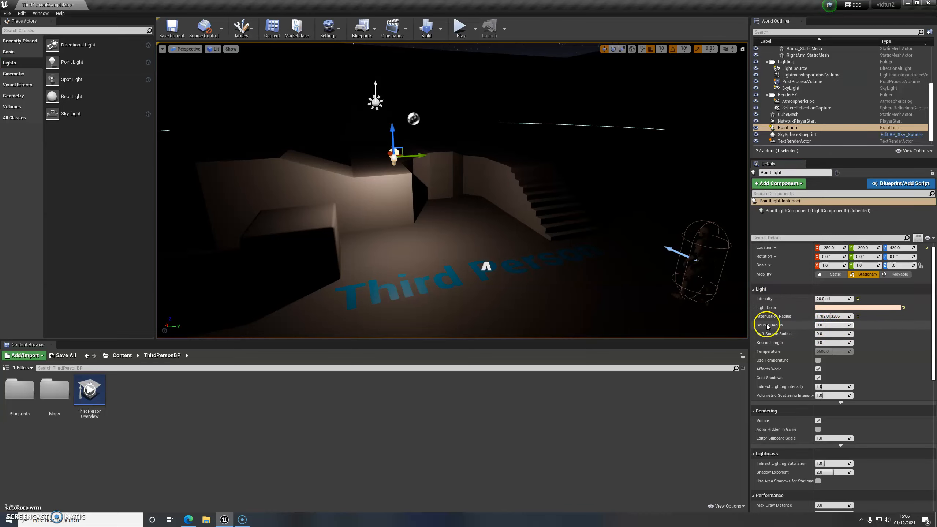
{"action": "mouse_move", "coordinate": [552, 248]}
{"action": "right_mouse_down"}
{"action": "mouse_move", "coordinate": [551, 239]}
{"action": "mouse_move", "coordinate": [558, 245]}
{"action": "right_mouse_up"}
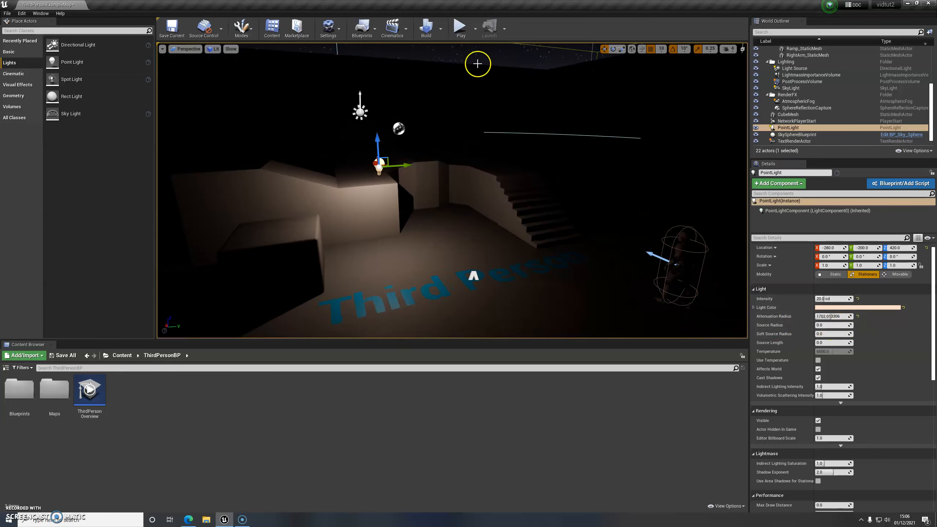
Step: Play the level to check the point lighting with the character, and stop the session
{"action": "left_click", "coordinate": [460, 26]}
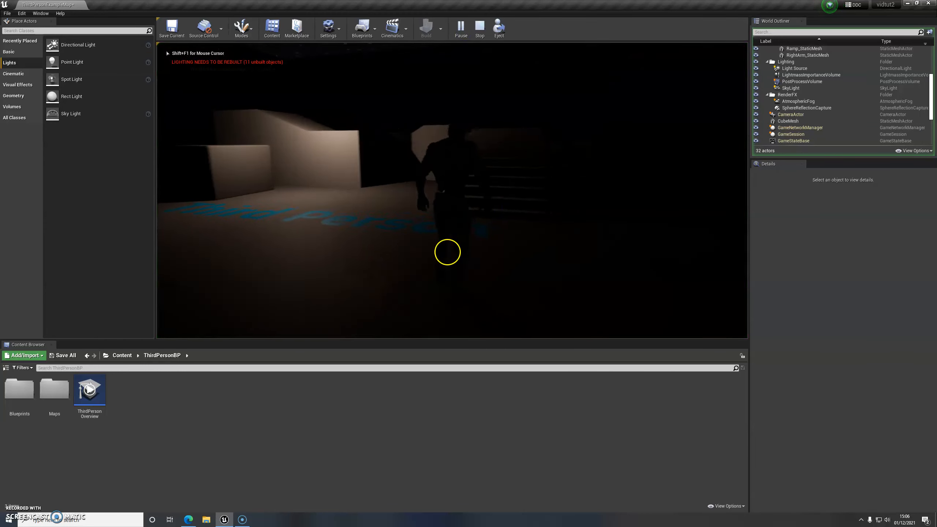
{"action": "key", "text": "d"}
{"action": "key", "text": "Escape"}
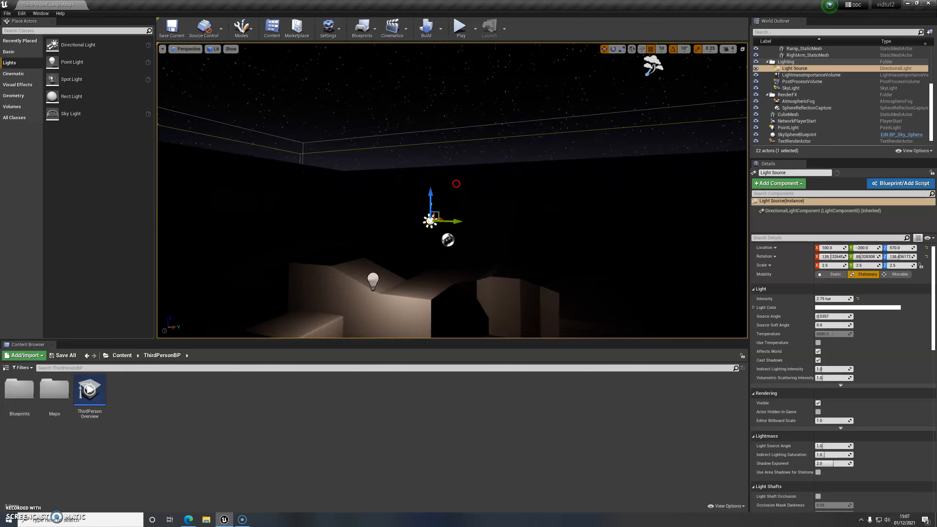
Step: Rotate the Light Source directional light until its arrow points almost horizontally
{"action": "key", "text": "e"}
{"action": "right_click_drag", "start_coordinate": [477, 257], "coordinate": [450, 255]}
{"action": "right_click_drag", "start_coordinate": [451, 210], "coordinate": [450, 201]}
{"action": "left_click_drag", "start_coordinate": [445, 194], "coordinate": [508, 240]}
{"action": "right_click_drag", "start_coordinate": [509, 240], "coordinate": [479, 253]}
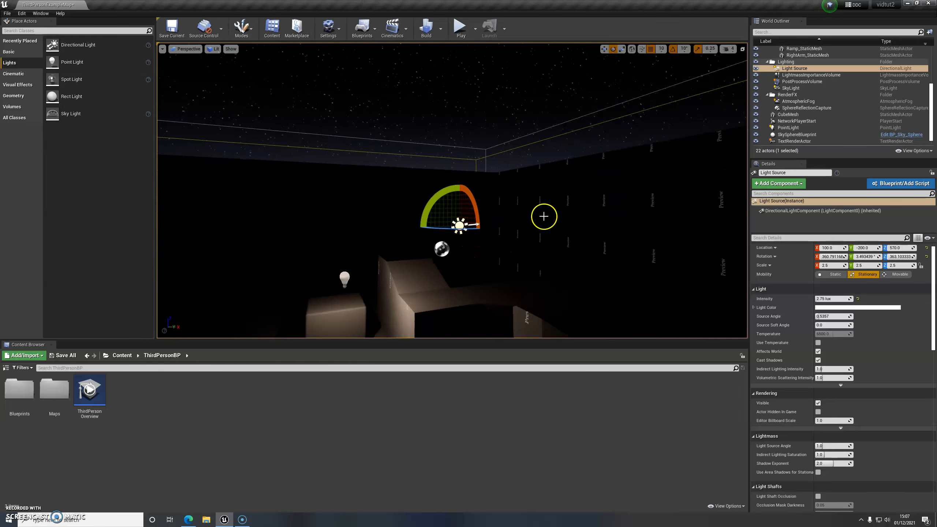
Step: Refresh the SkySphereBlueprint's material again to update the sky for the near-horizontal sun
{"action": "left_click", "coordinate": [799, 135]}
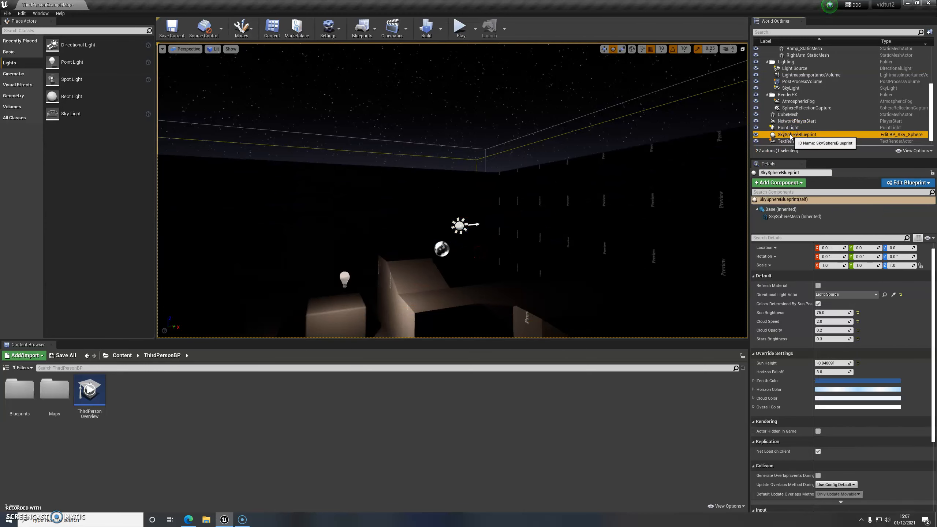
{"action": "left_click", "coordinate": [817, 285]}
{"action": "mouse_move", "coordinate": [540, 240]}
{"action": "right_mouse_down"}
{"action": "mouse_move", "coordinate": [466, 148]}
{"action": "mouse_move", "coordinate": [429, 149]}
{"action": "mouse_move", "coordinate": [491, 195]}
{"action": "mouse_move", "coordinate": [540, 194]}
{"action": "mouse_move", "coordinate": [536, 214]}
{"action": "right_mouse_up"}
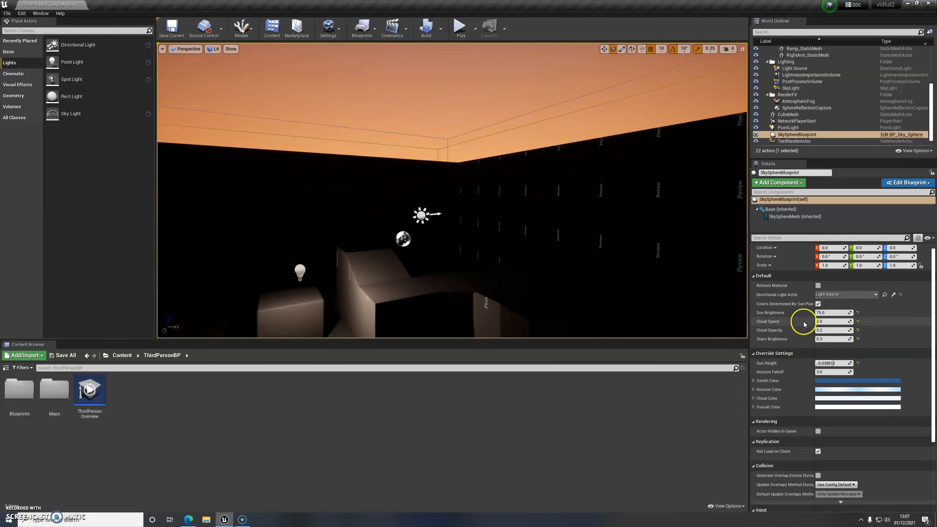